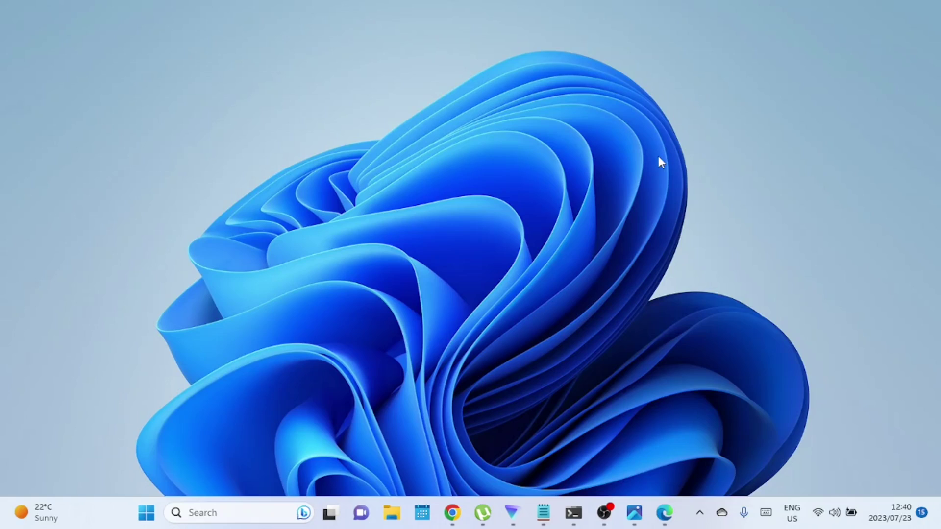
- Reload the Mautic site in Edge to retest the connection
left_click(666, 511)
left_click(306, 31)
key("Return")
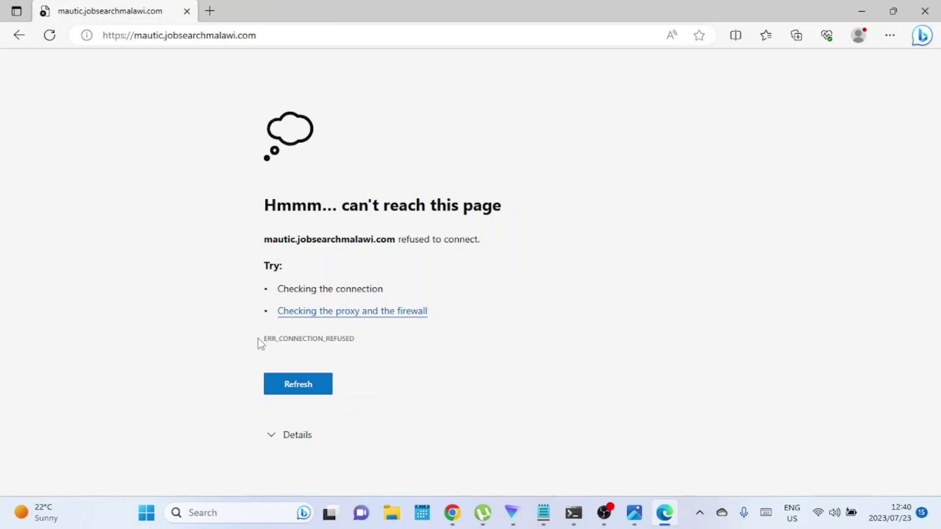
- Highlight the ERR_CONNECTION_REFUSED error code, then minimize Edge
left_click_drag(258, 339, 395, 368)
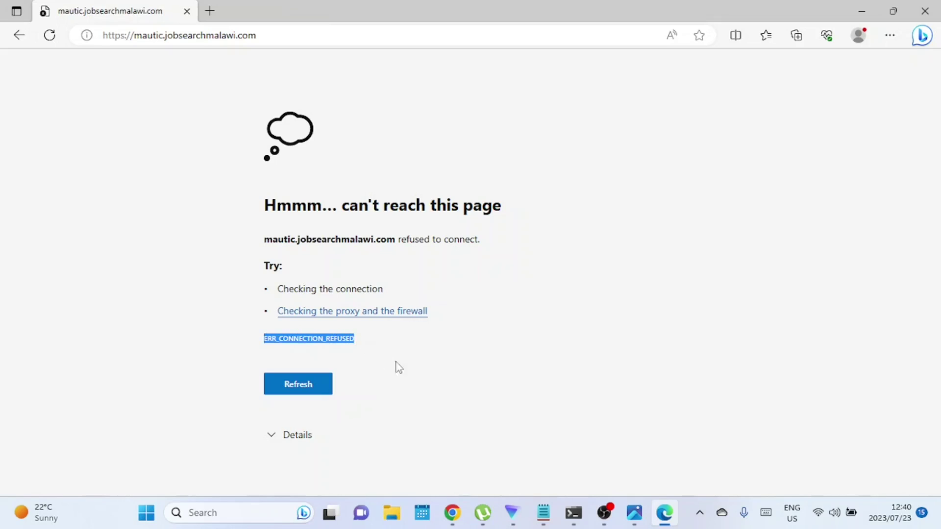
left_click(418, 378)
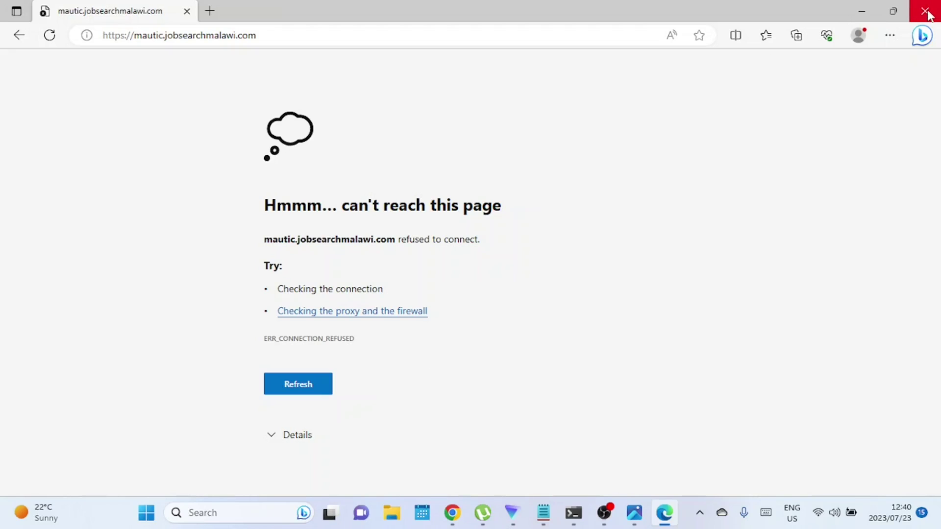
left_click(863, 13)
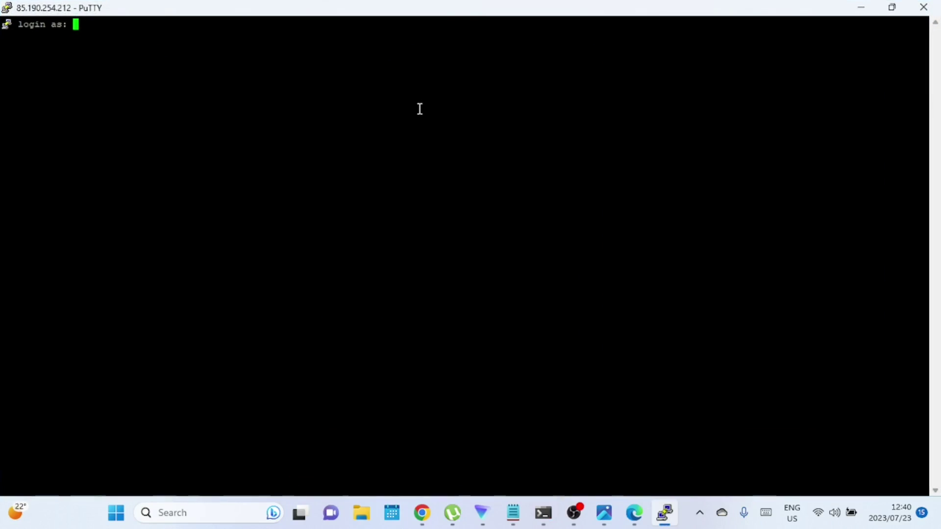
type("root")
- Log in to the Ubuntu server as root and run systemctl status nginx
key("Return")
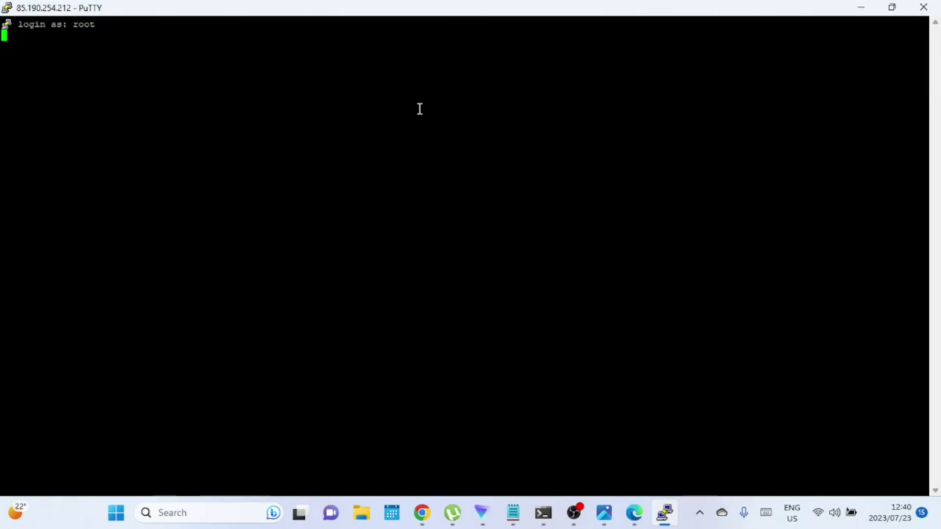
key("Return")
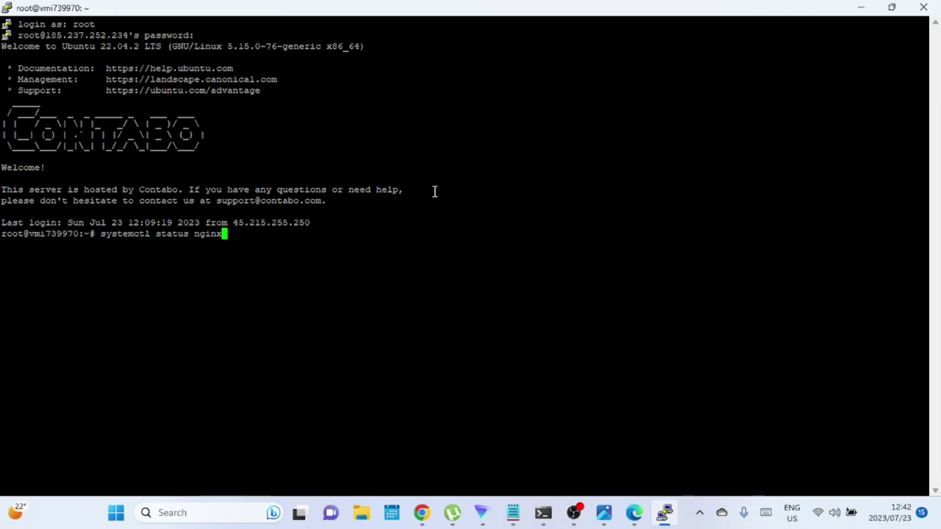
key("Return")
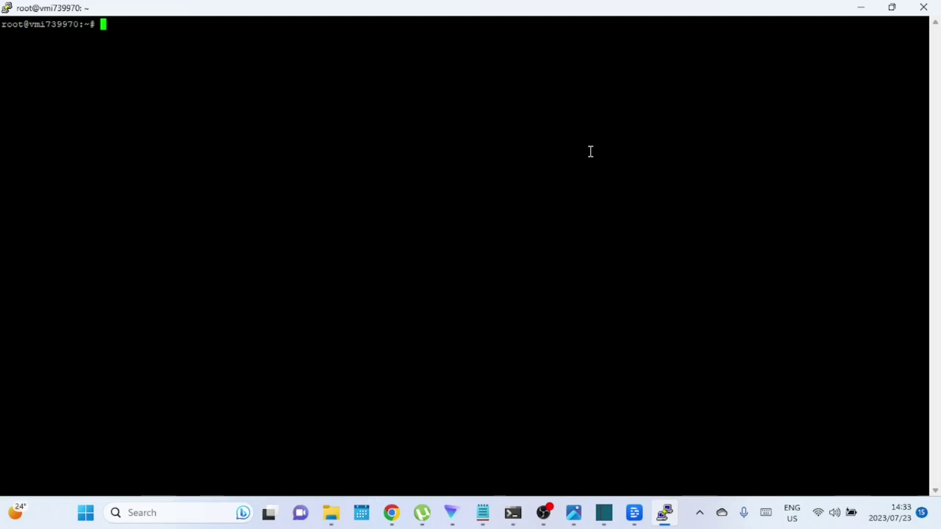
- Rerun systemctl status nginx from history to show the port 80 bind failure
key("Up")
key("Up")
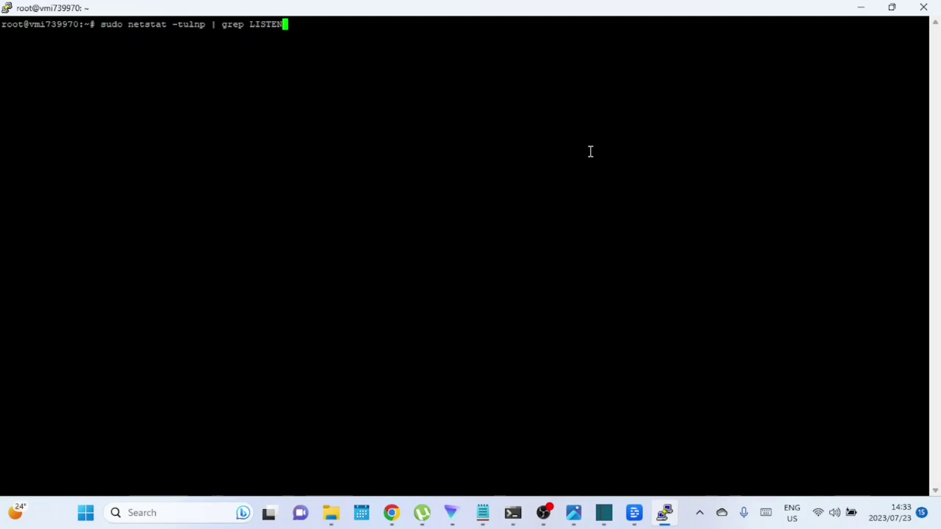
key("Up")
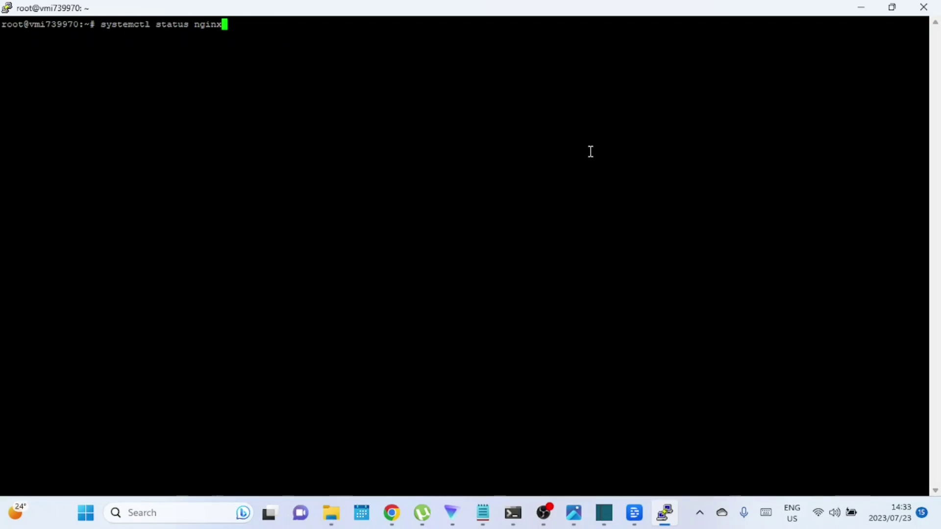
key("Return")
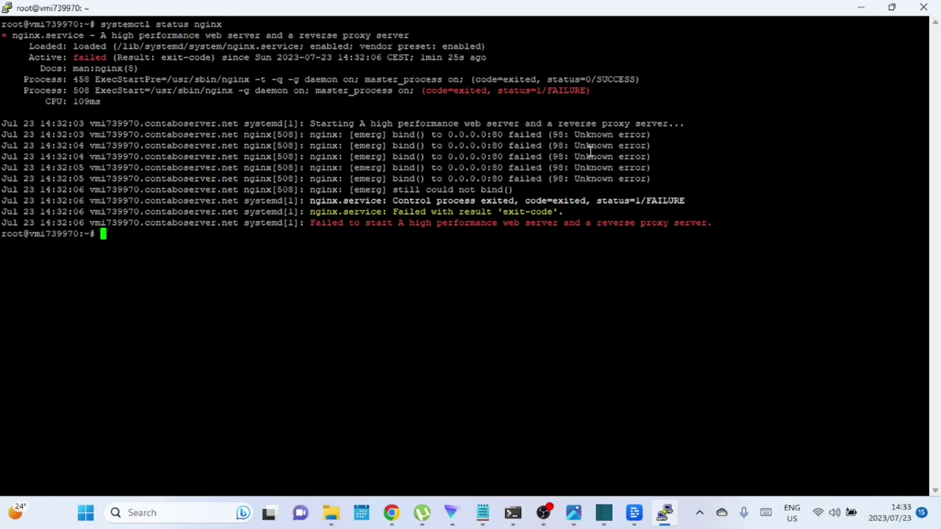
- List listening ports with netstat and highlight :80 held by 505/apache2
key("Up")
key("Down")
key("Up")
key("Up")
key("Up")
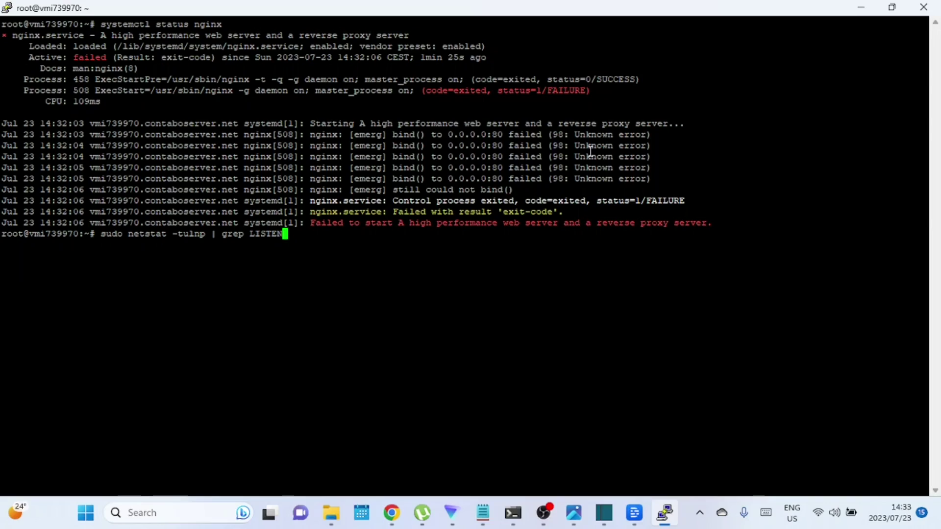
key("Return")
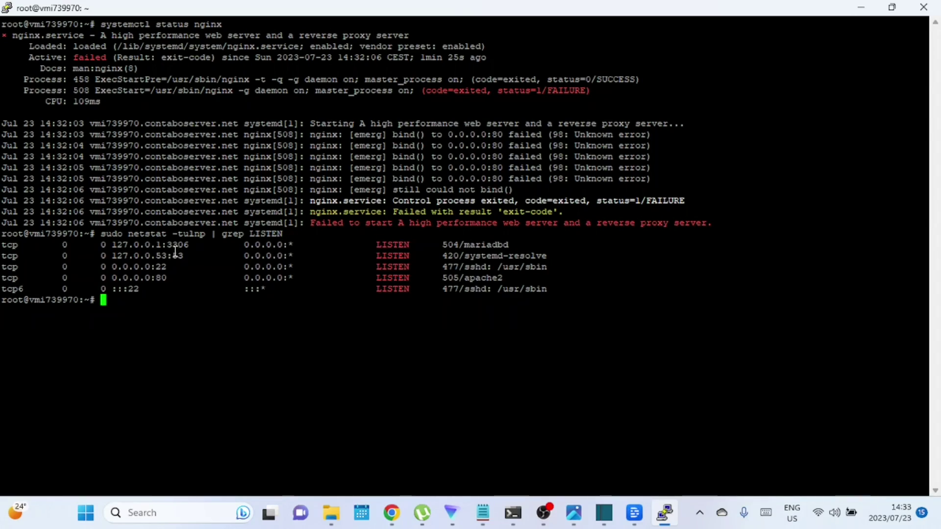
left_click_drag(158, 279, 169, 278)
left_click_drag(440, 278, 507, 282)
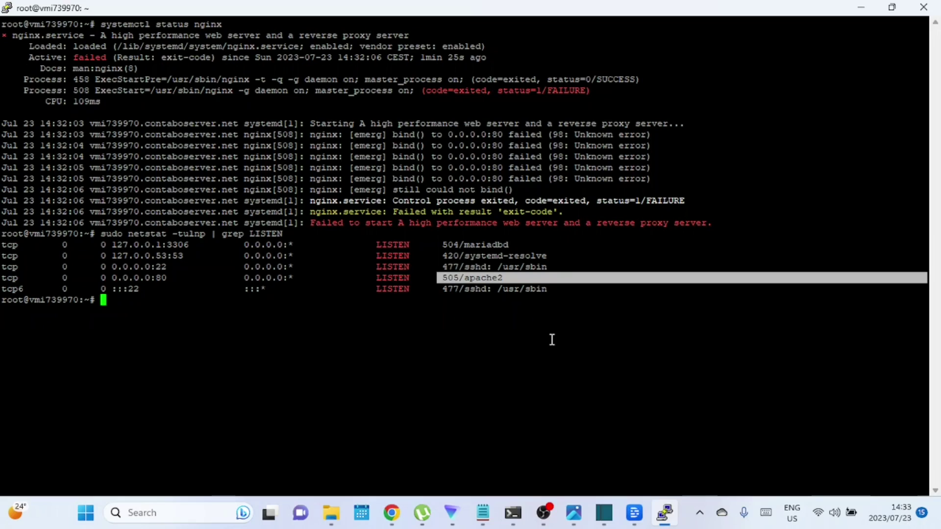
- Confirm Apache 2.4.52 with apache2 -v, then clear the screen
key("Up")
key("Down")
key("Up")
key("Up")
key("Up")
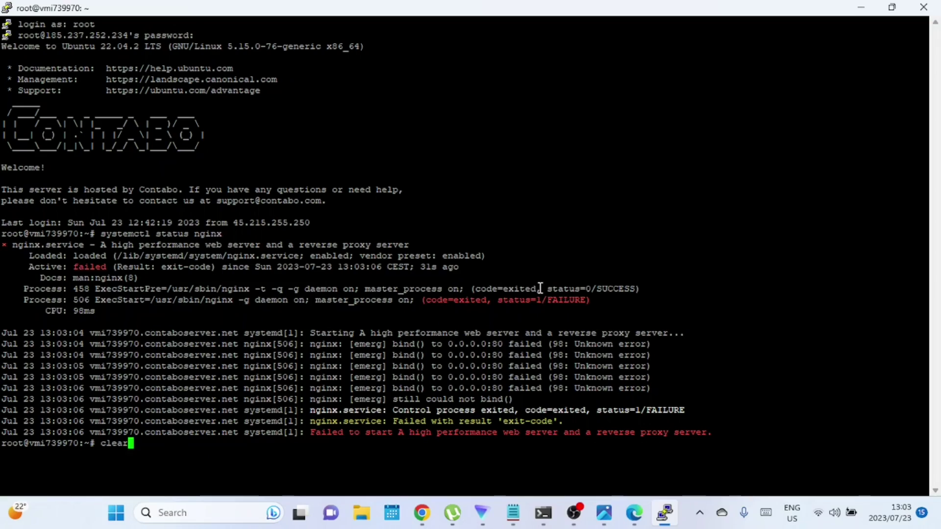
key("Up")
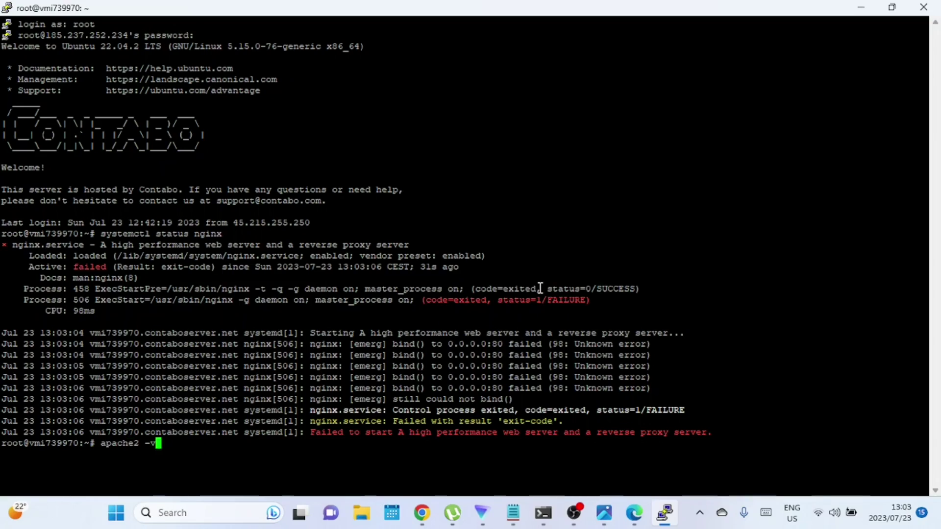
key("Return")
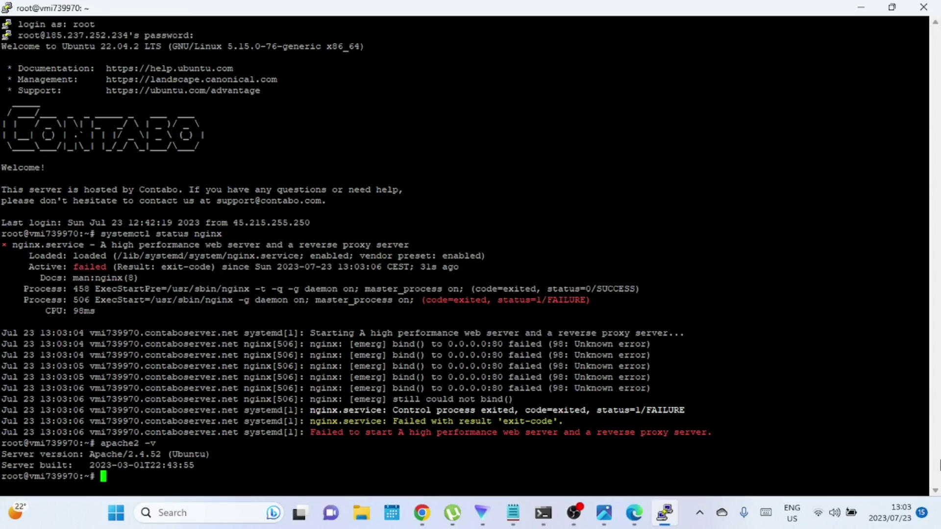
type("clear")
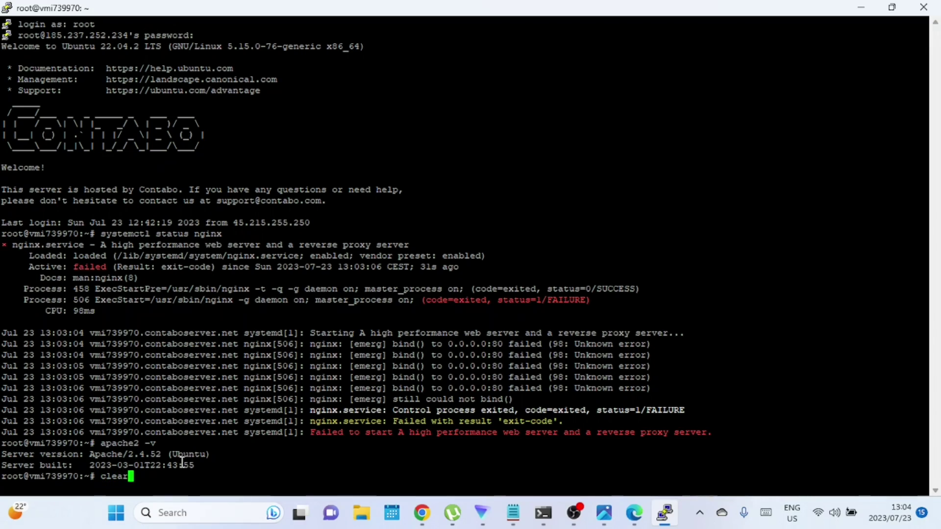
key("Return")
type("sudo killall apache2")
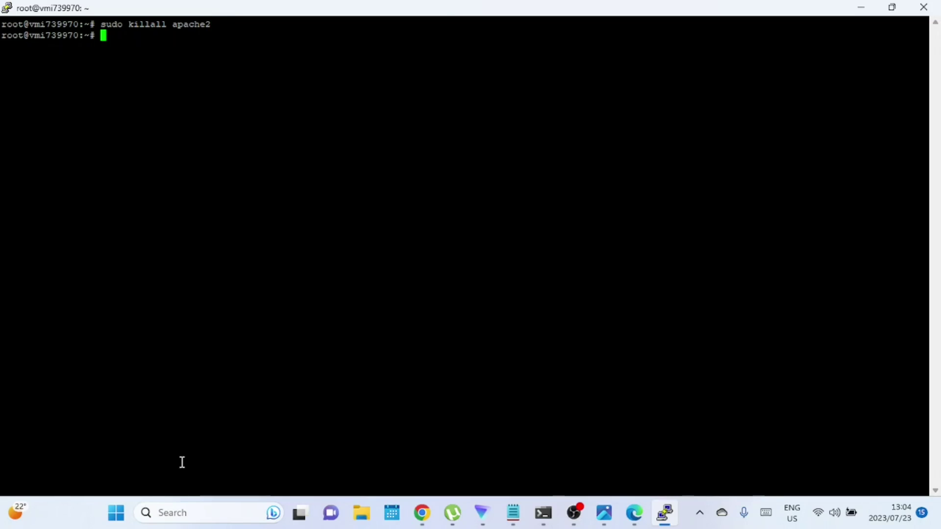
type("sudo service nginx restart")
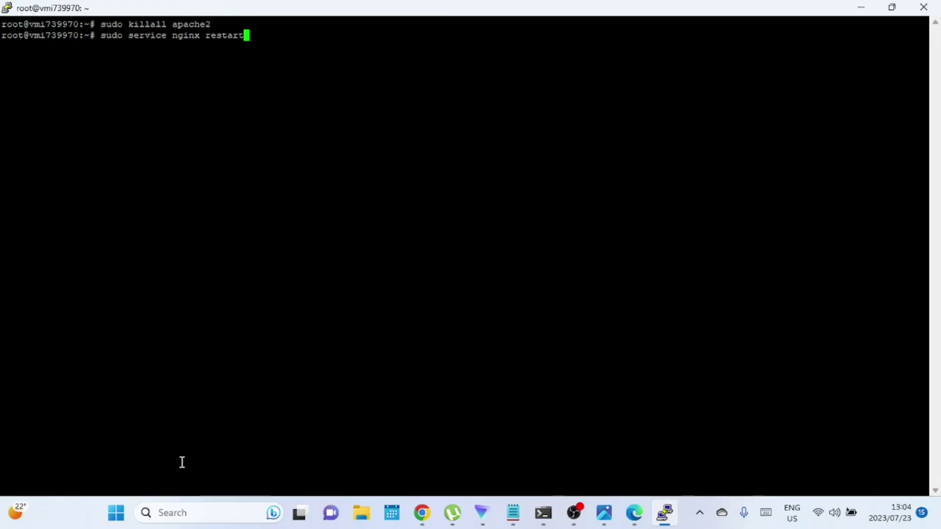
- Restart nginx with sudo service nginx restart and recheck its status from history
key("Return")
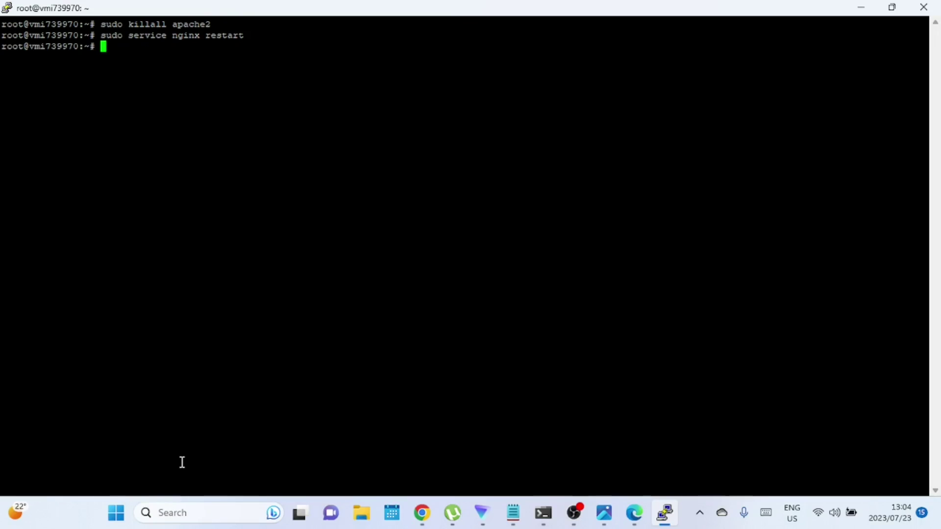
key("Up")
key("Up")
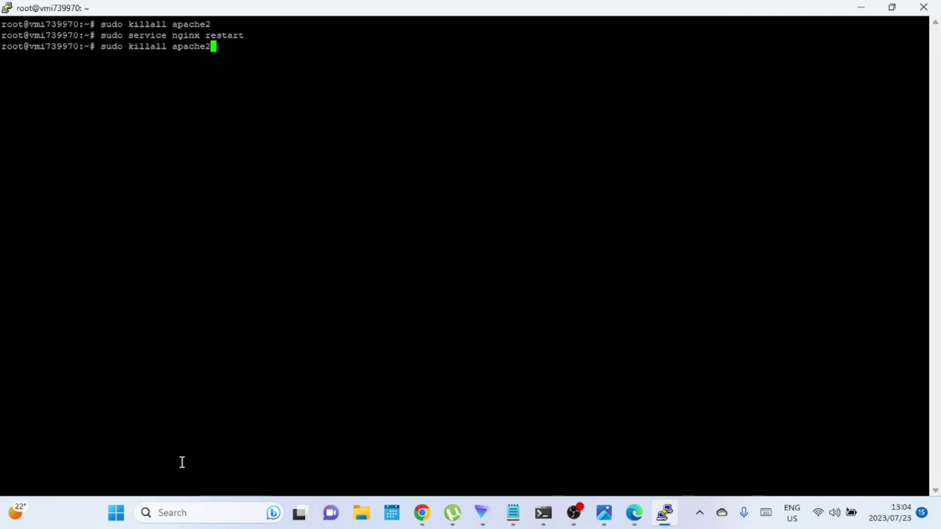
key("Up")
key("Up")
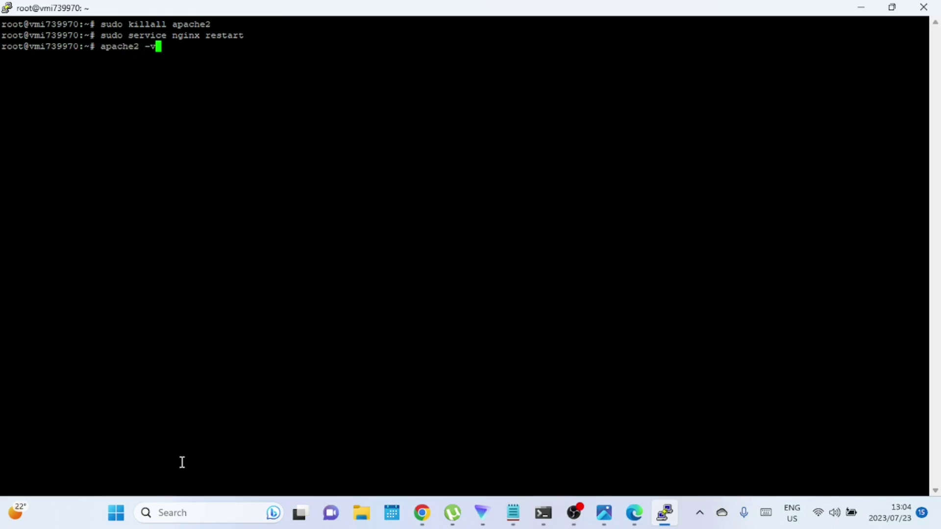
key("Up")
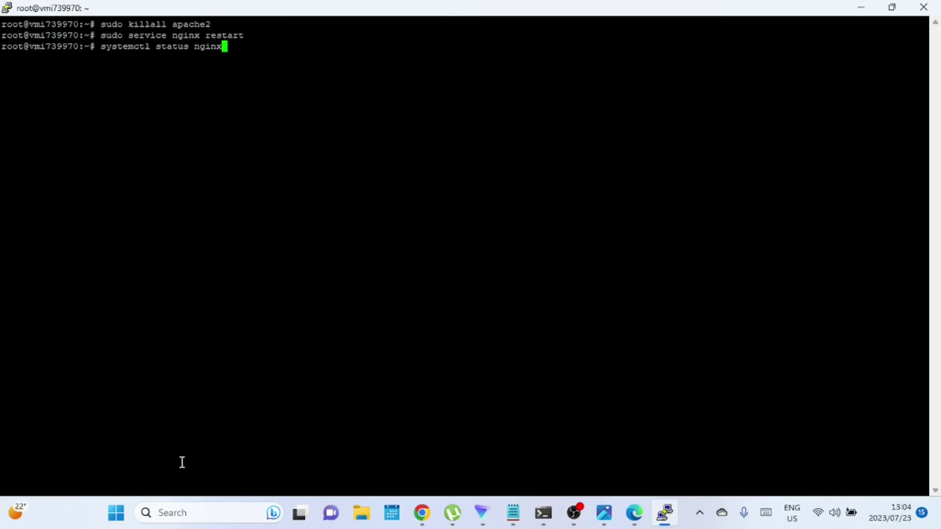
key("Up")
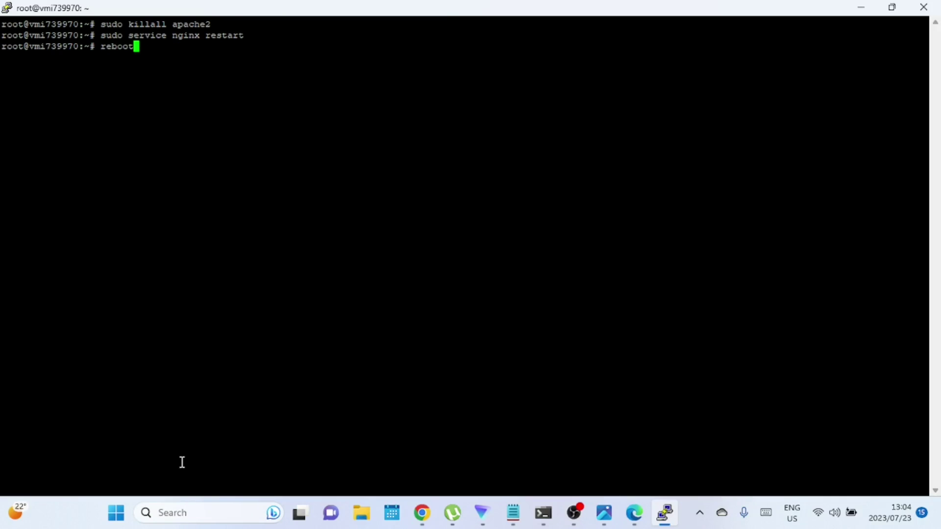
key("Down")
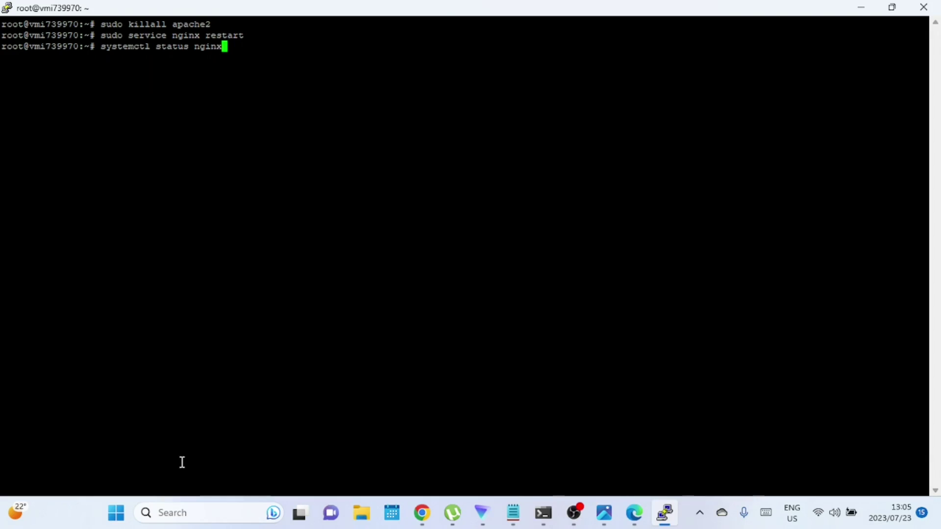
key("Return")
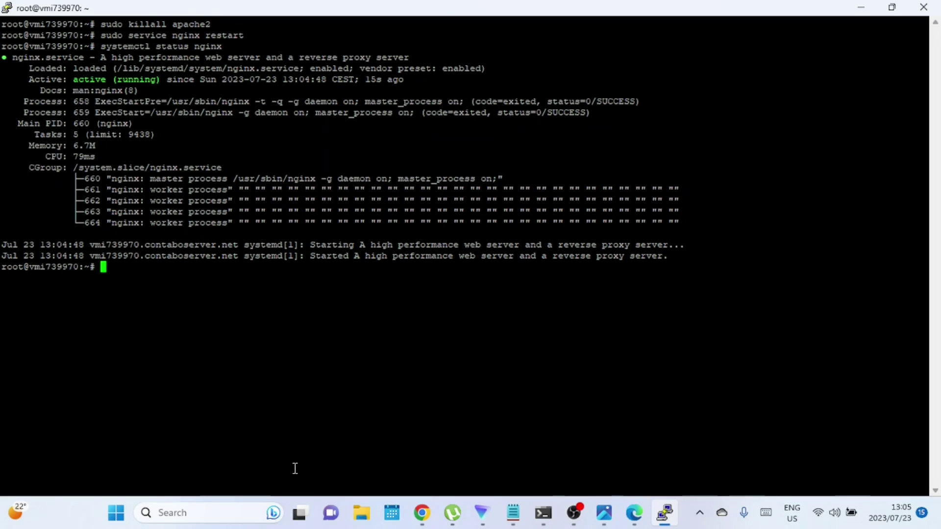
- Bring Edge back and refresh the Mautic site now that nginx is running
left_click(634, 513)
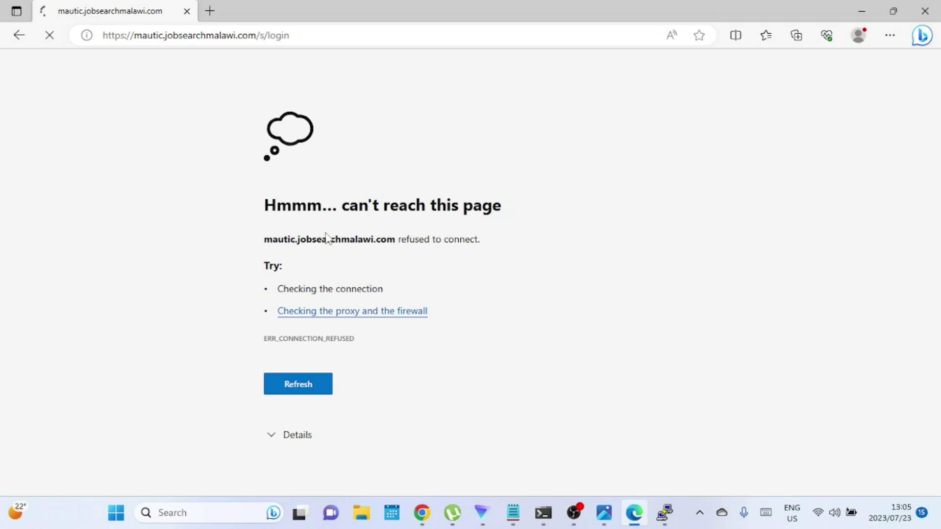
left_click(308, 387)
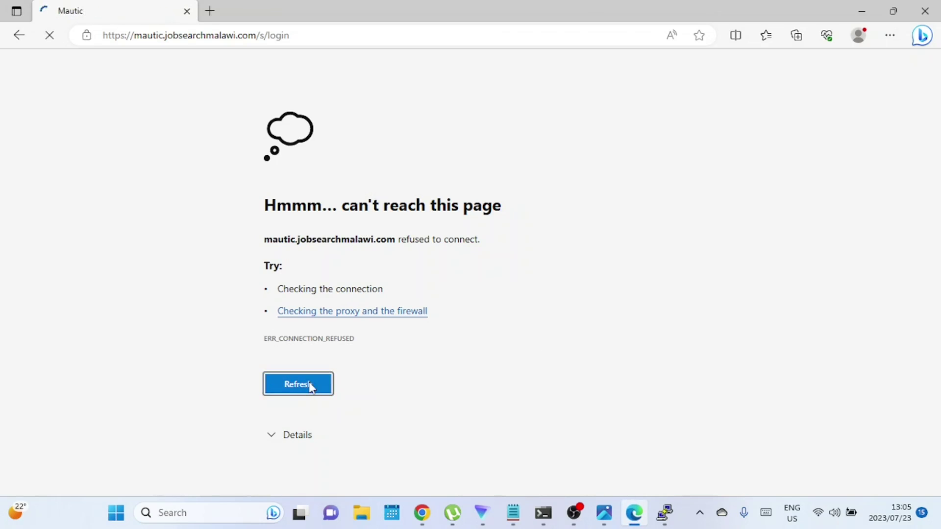